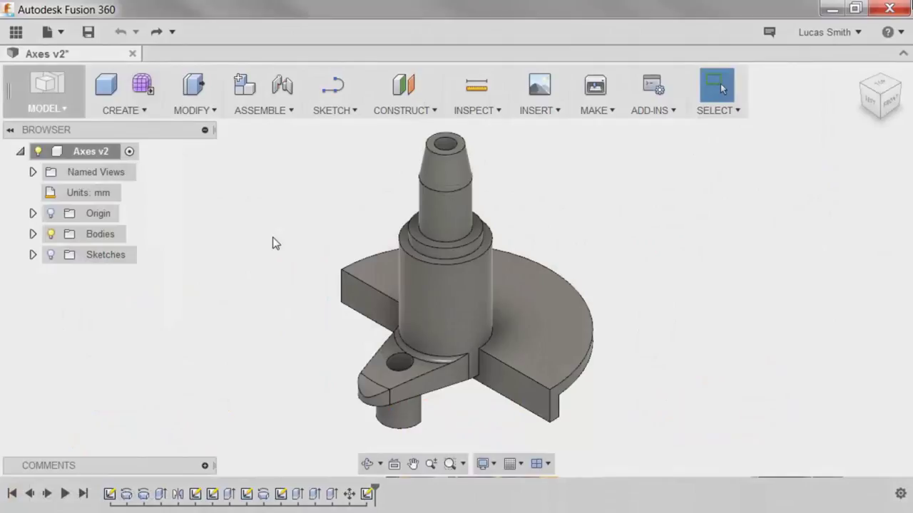
Browse the CONSTRUCT tools list and the canvas context menu, then dismiss them
click(413, 112)
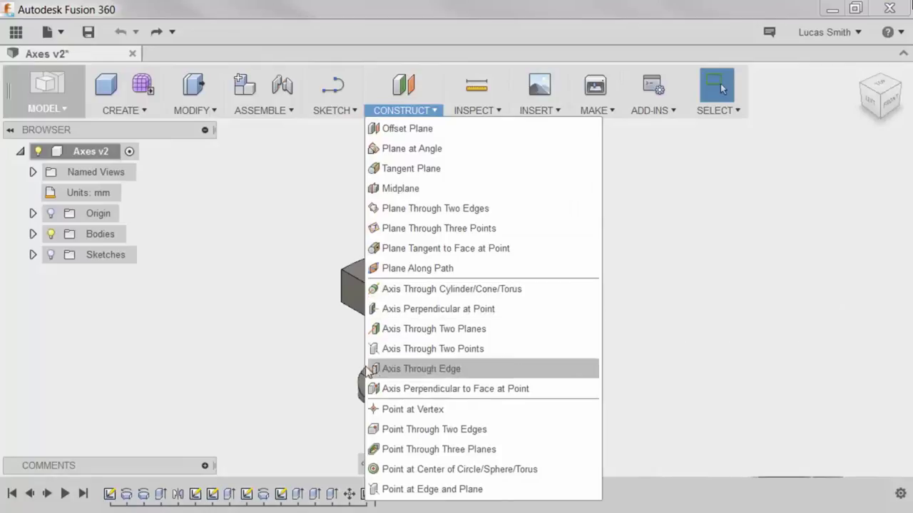
click(228, 216)
right_click(230, 214)
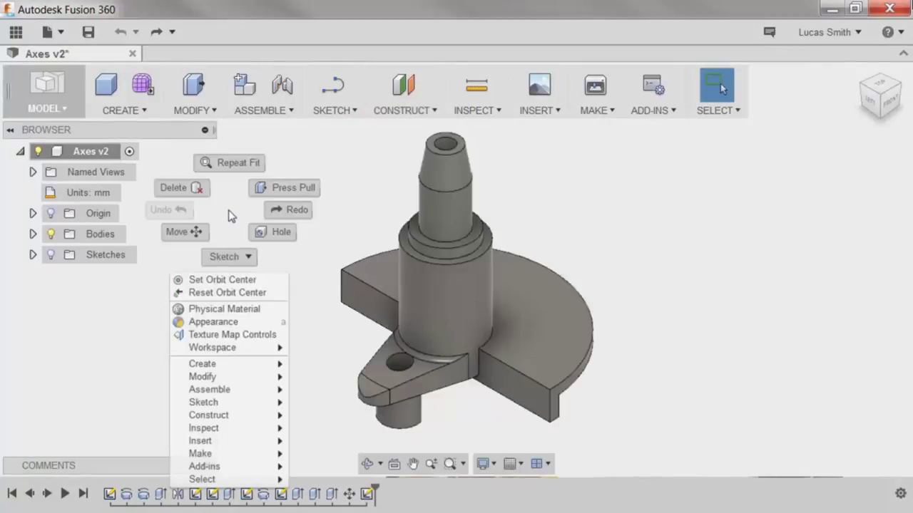
mouse_move(224, 417)
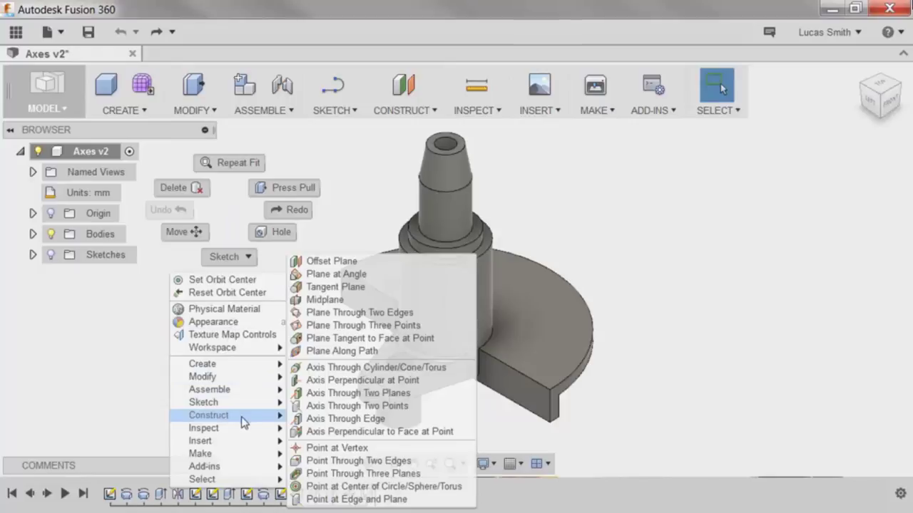
click(311, 432)
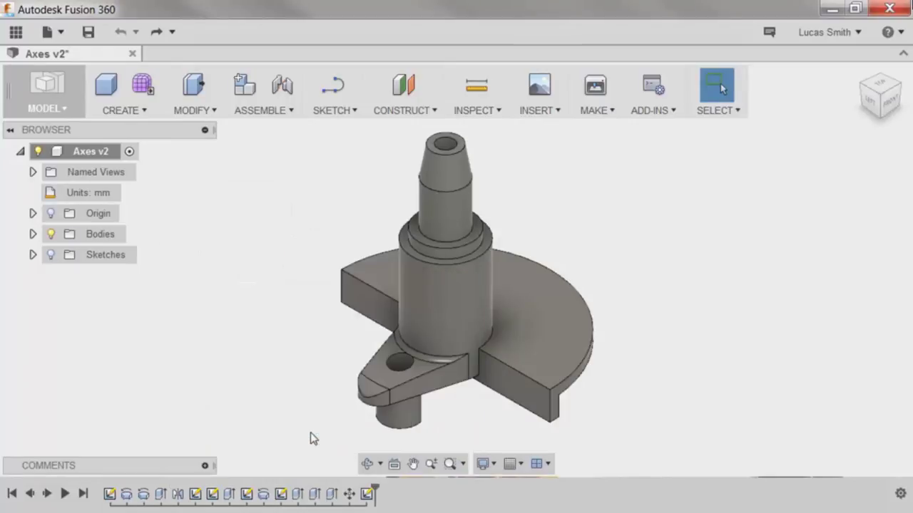
Create a construction axis through the lug's small hole, then select the flange's curved outer face
click(400, 111)
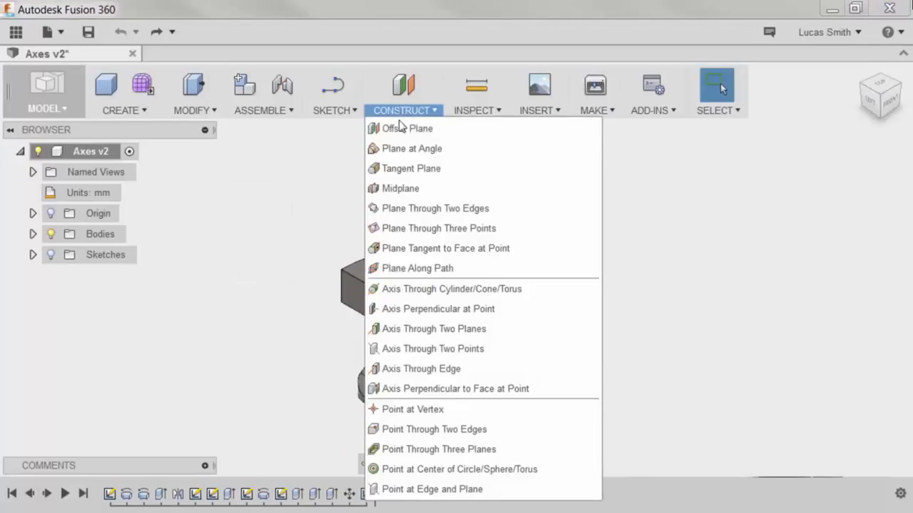
click(401, 294)
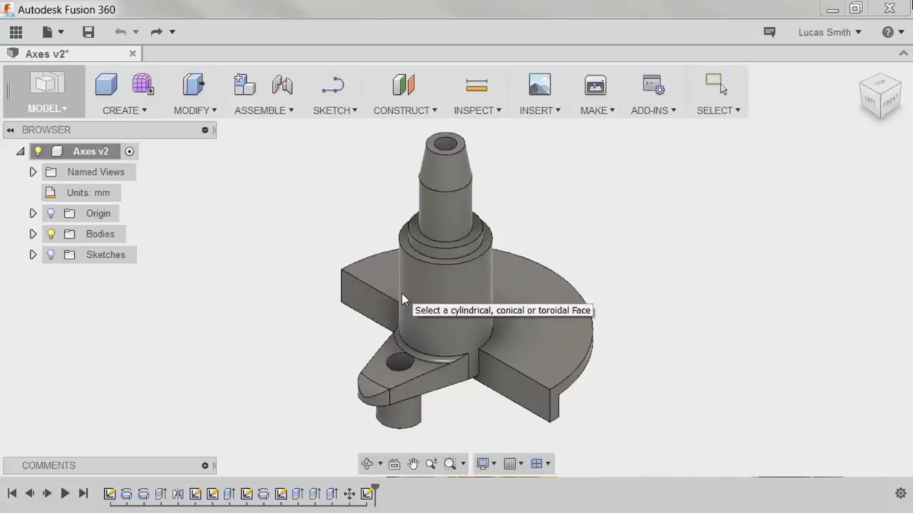
click(399, 363)
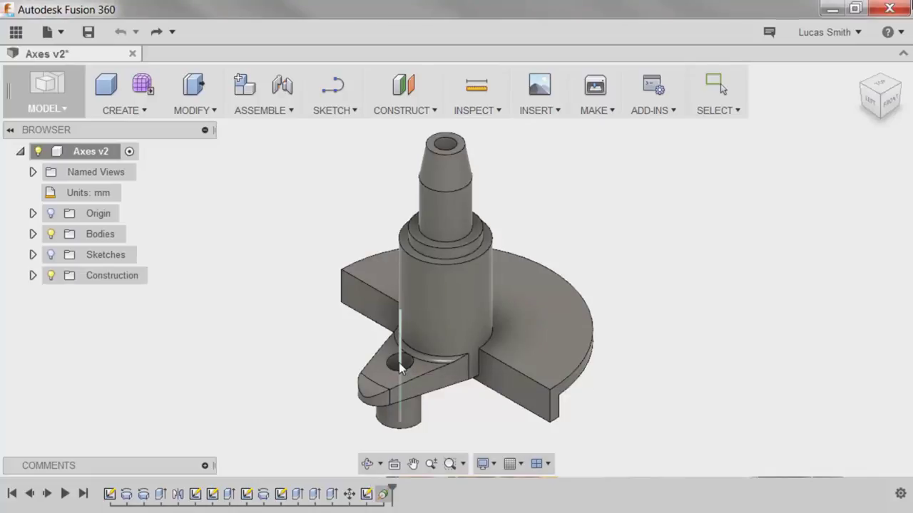
click(554, 401)
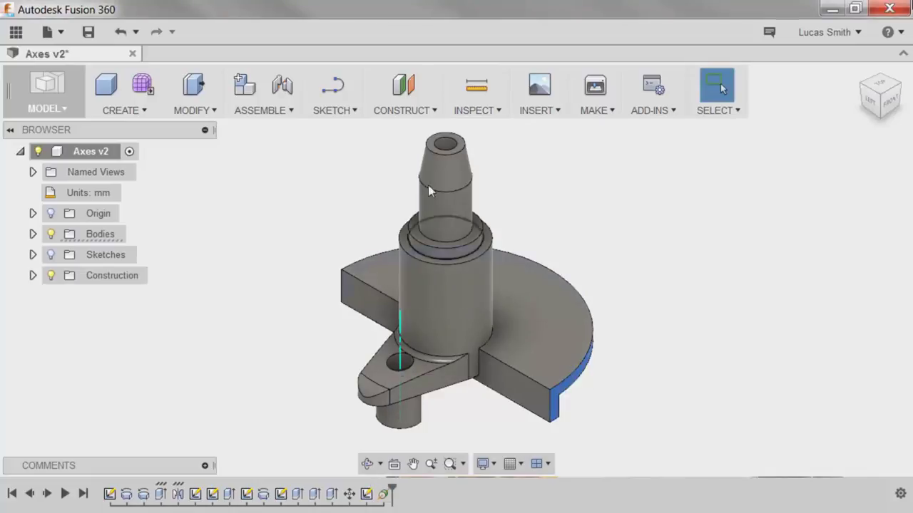
Add Axis2 through the centre of the shaft's cylinder and bring up its timeline options
click(407, 110)
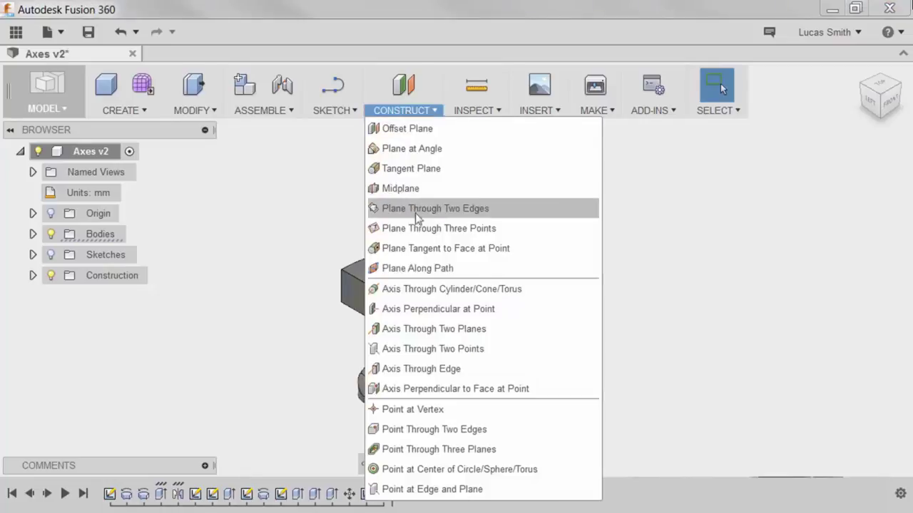
click(401, 289)
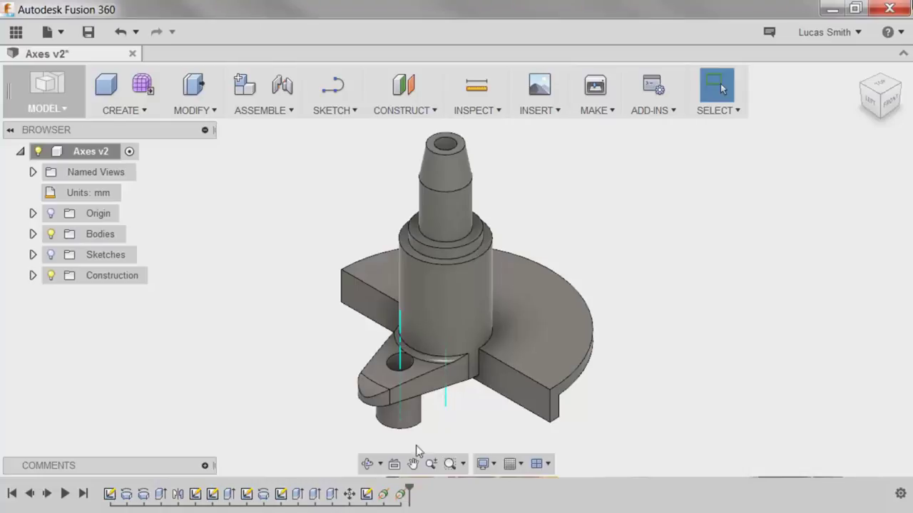
right_click(397, 497)
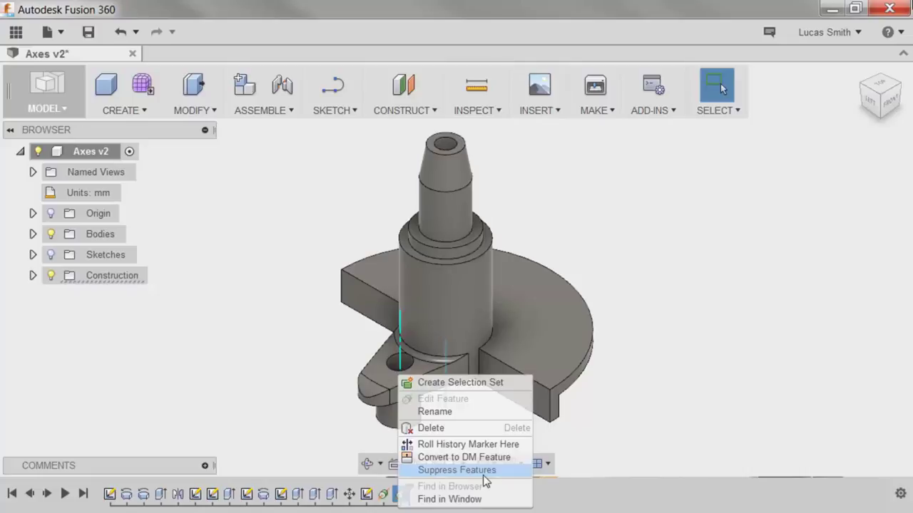
Expand the browser's Construction folder to list Axis1 and Axis2, and highlight Axis2 to check it
click(287, 374)
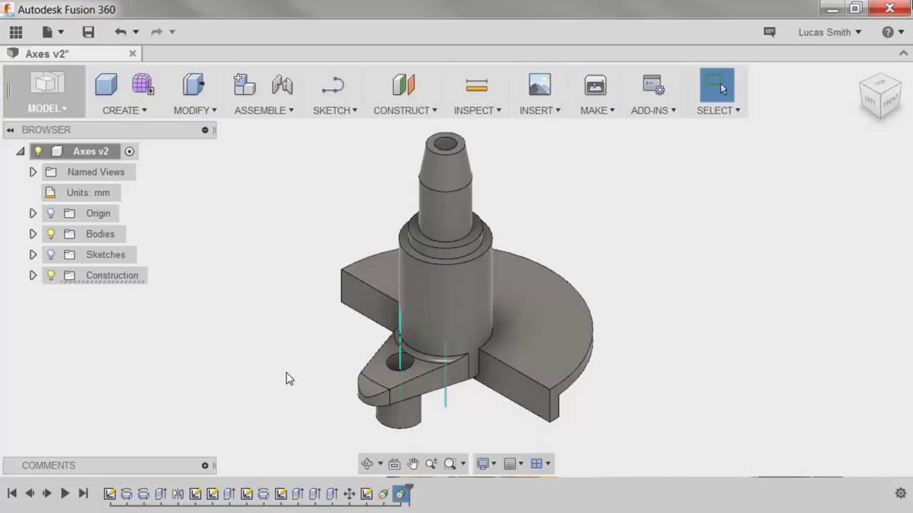
click(33, 275)
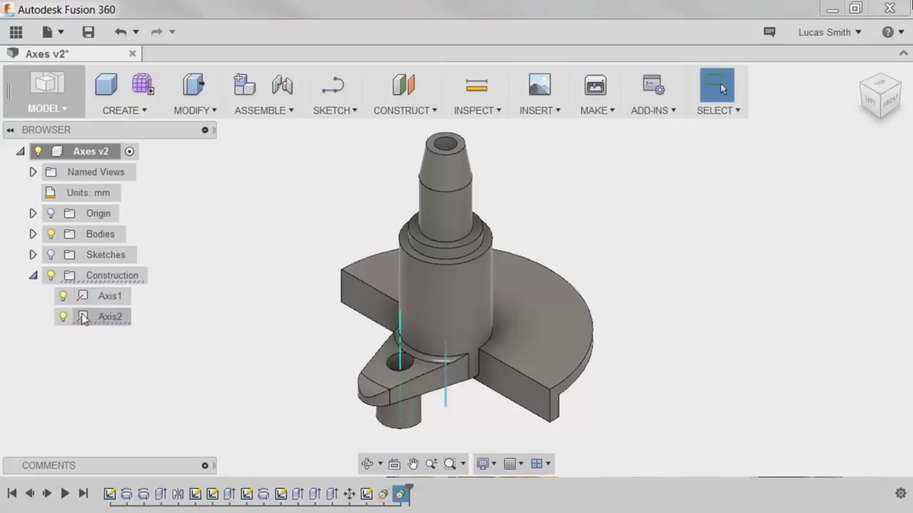
click(109, 318)
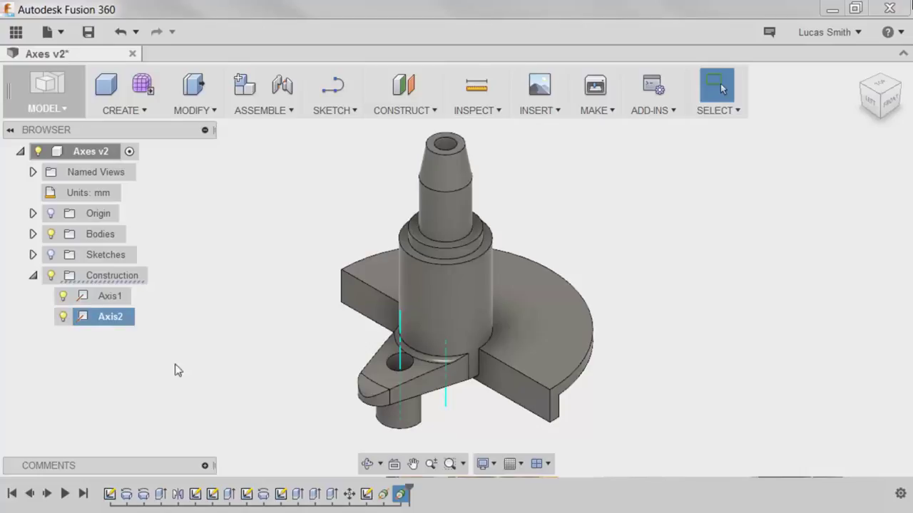
click(211, 377)
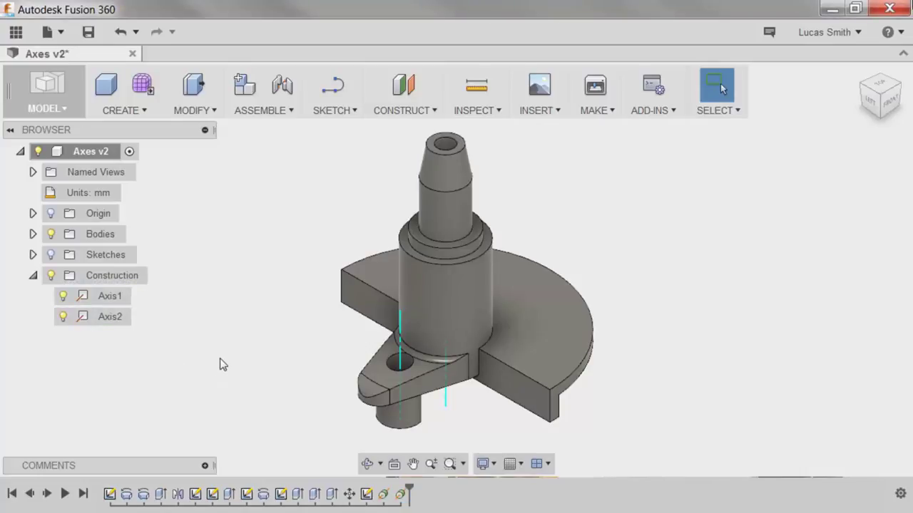
click(400, 111)
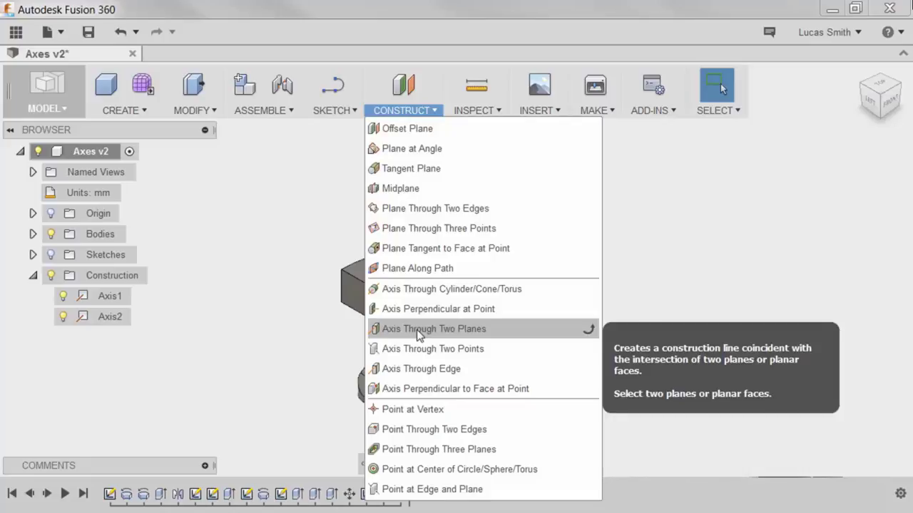
Create Axis3 where the lug's lower flat face meets a second flat face, then check it
click(417, 329)
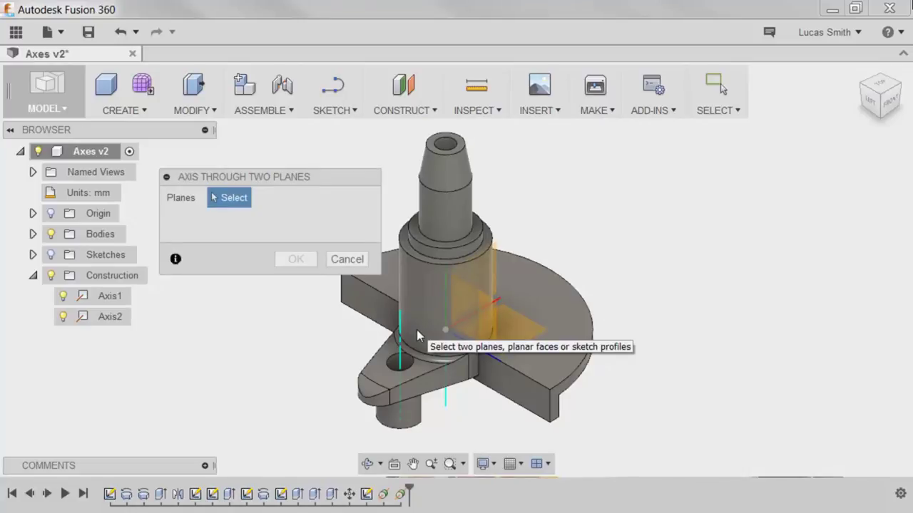
click(428, 380)
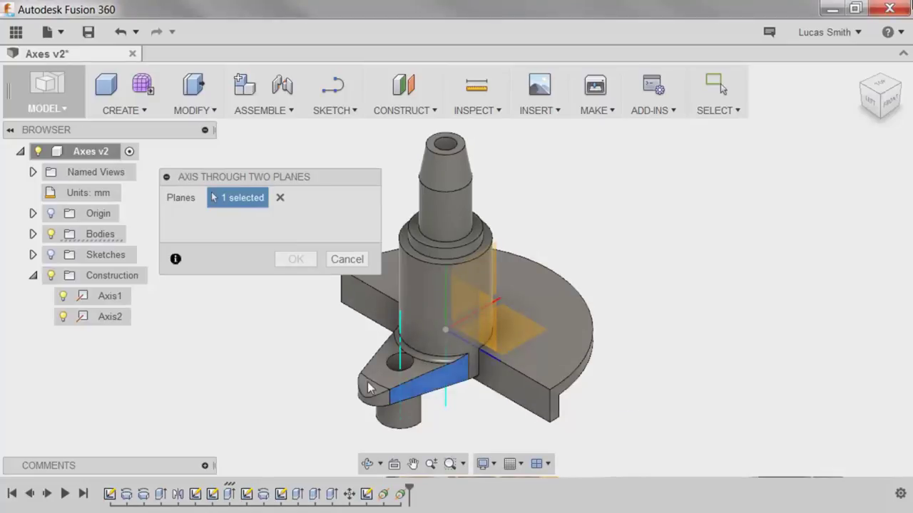
shift+middle_drag(332, 371, 403, 386)
click(392, 353)
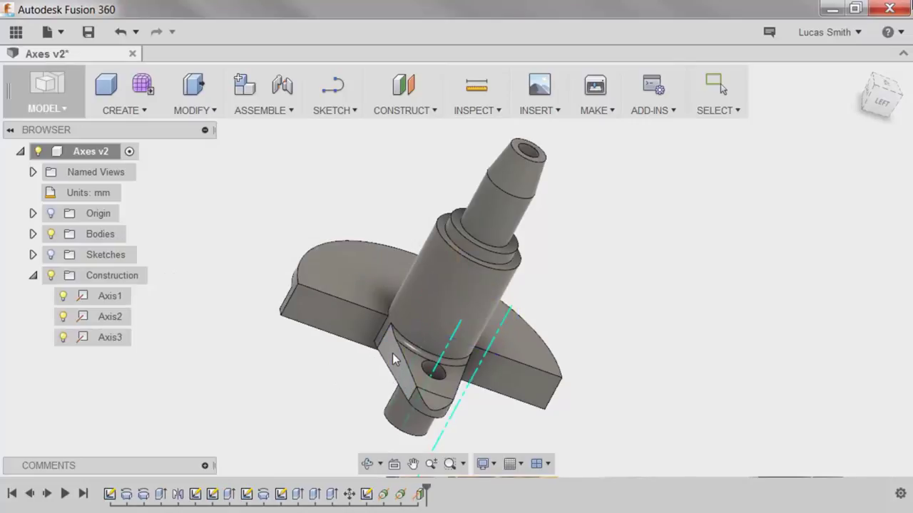
shift+middle_drag(392, 352, 320, 332)
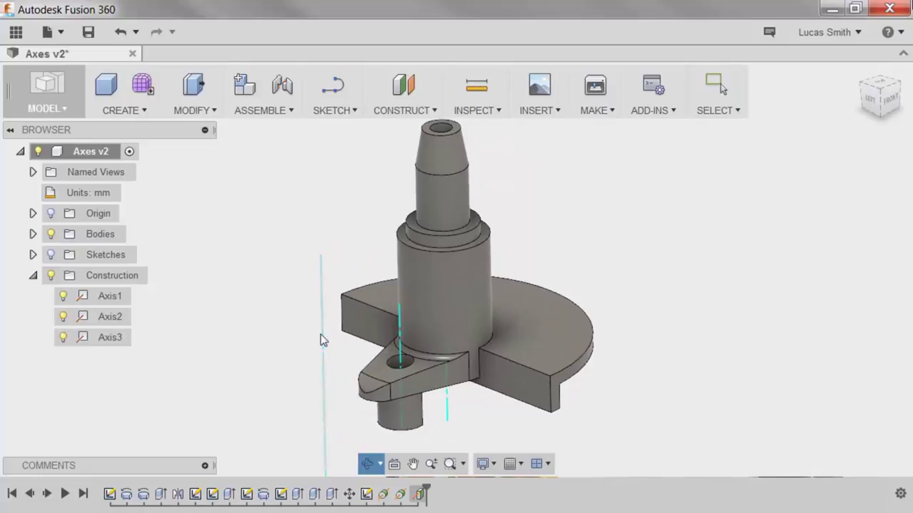
click(322, 341)
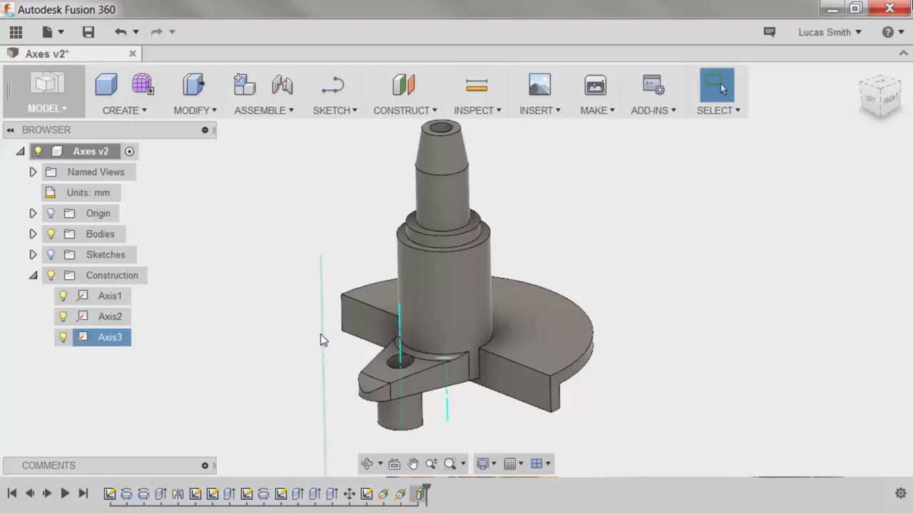
click(289, 363)
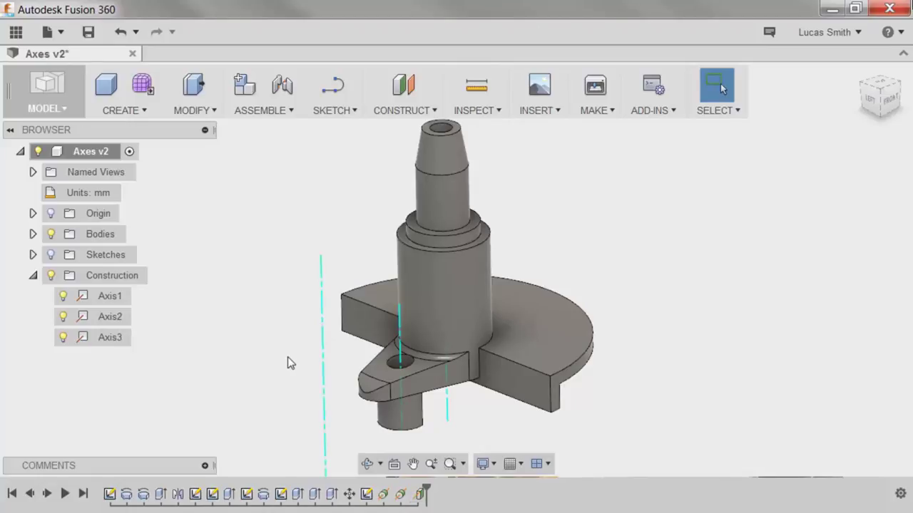
Open the CONSTRUCT dropdown of plane, axis and point tools
click(409, 111)
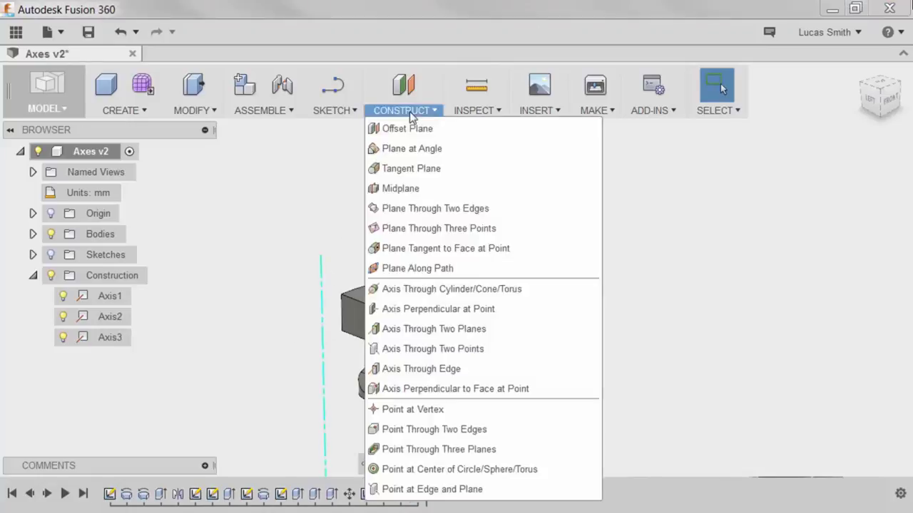
Make sketches visible and place an axis perpendicular to the flange's top face through the sketch point
click(432, 390)
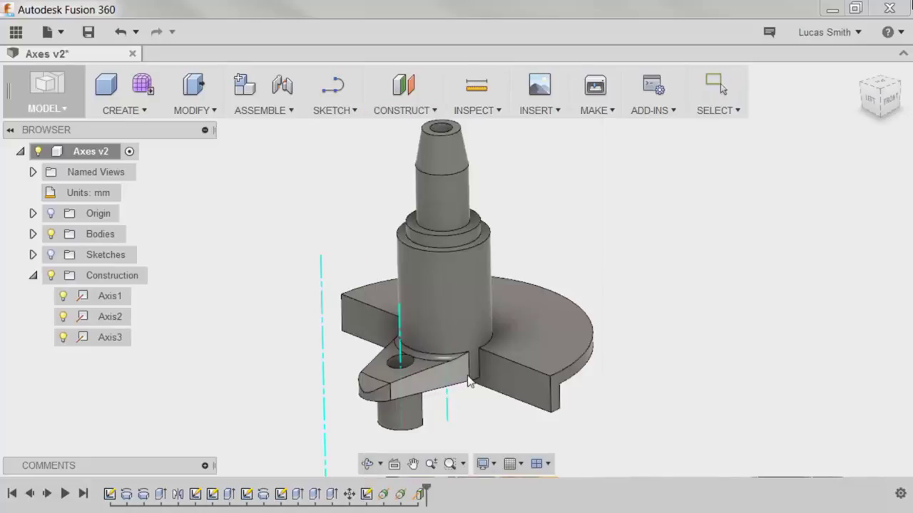
click(553, 344)
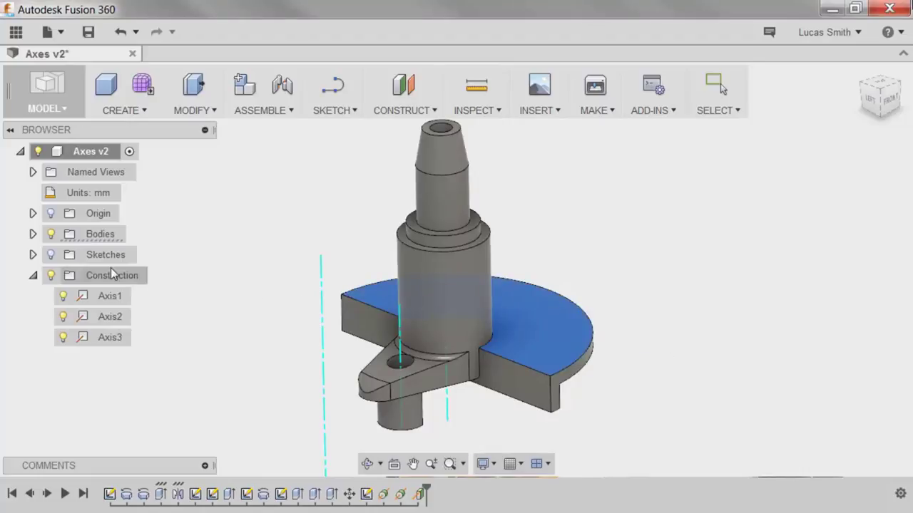
click(33, 255)
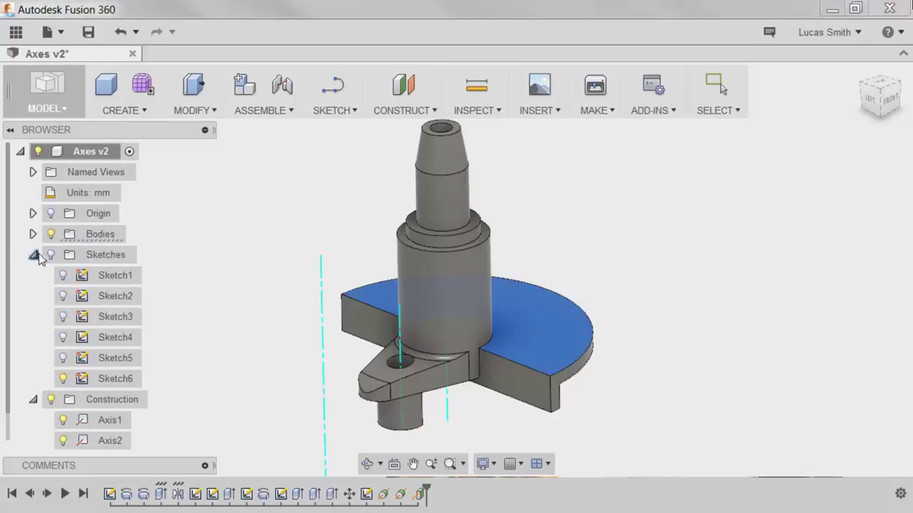
click(50, 255)
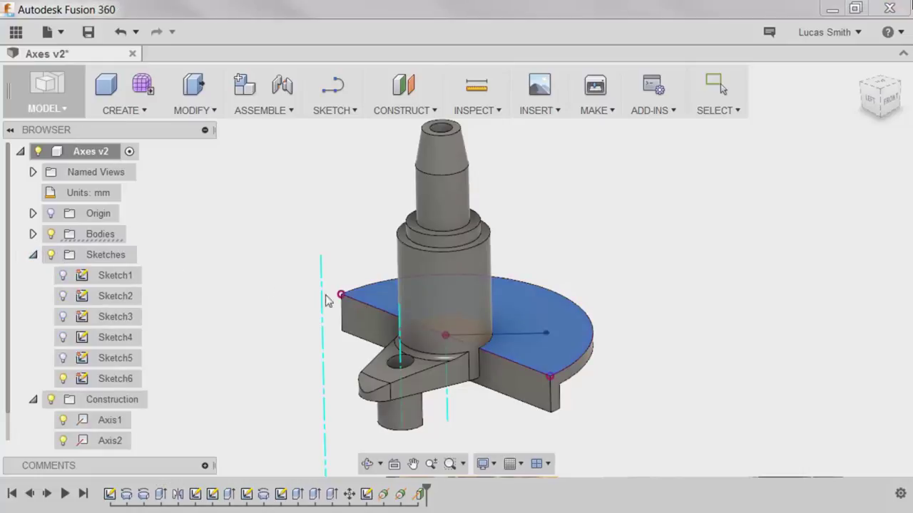
click(548, 336)
click(546, 334)
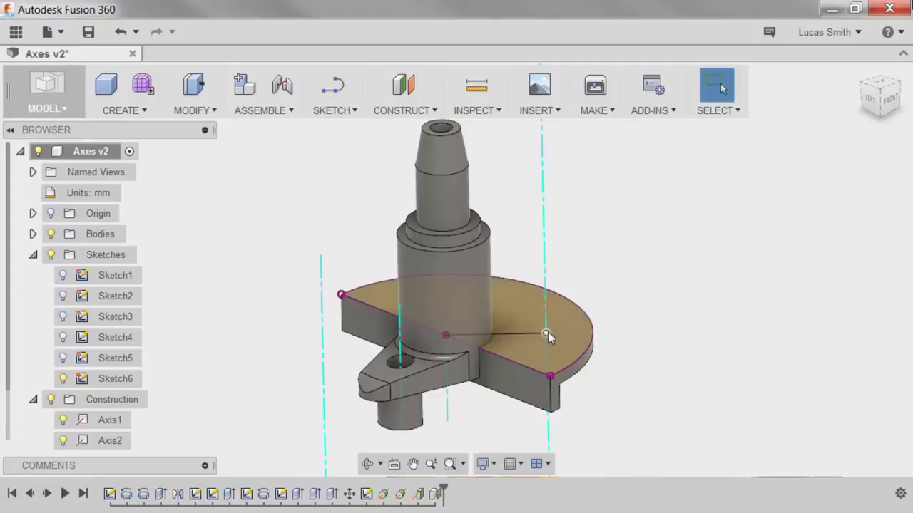
scroll(548, 331, down, 3)
middle_drag(528, 313, 527, 311)
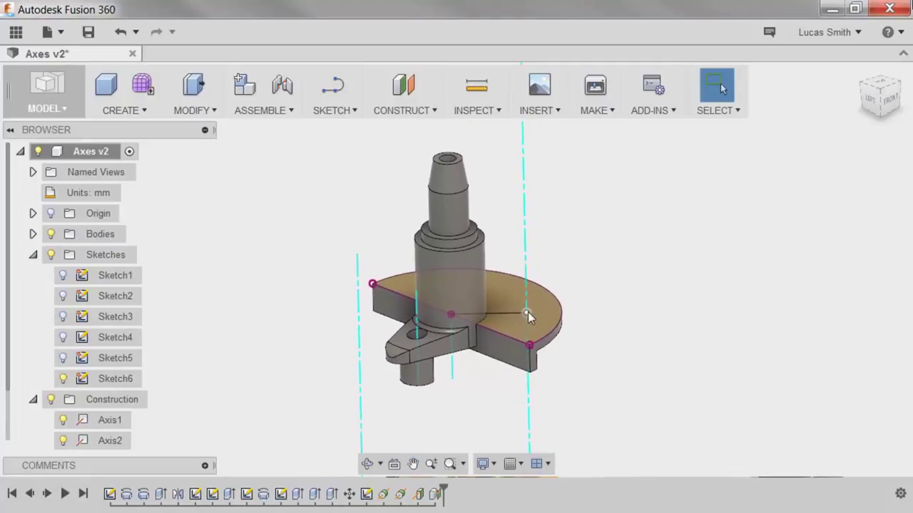
click(419, 114)
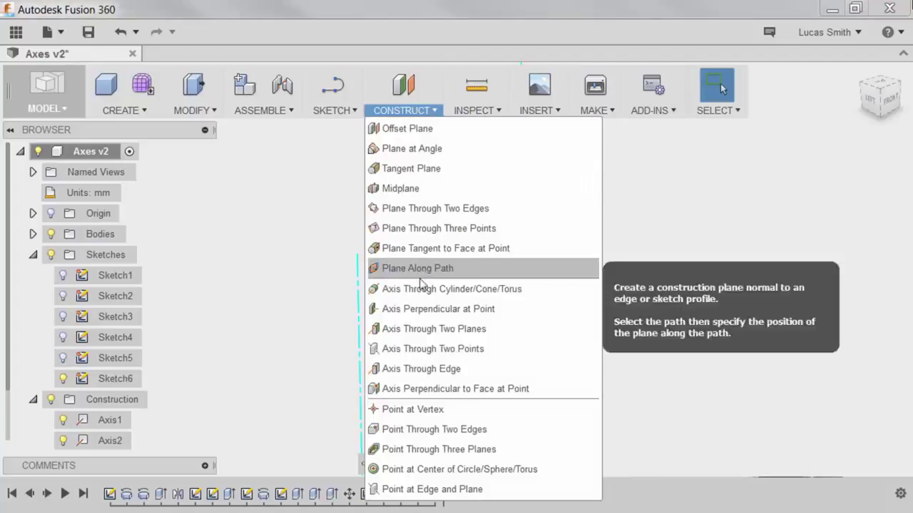